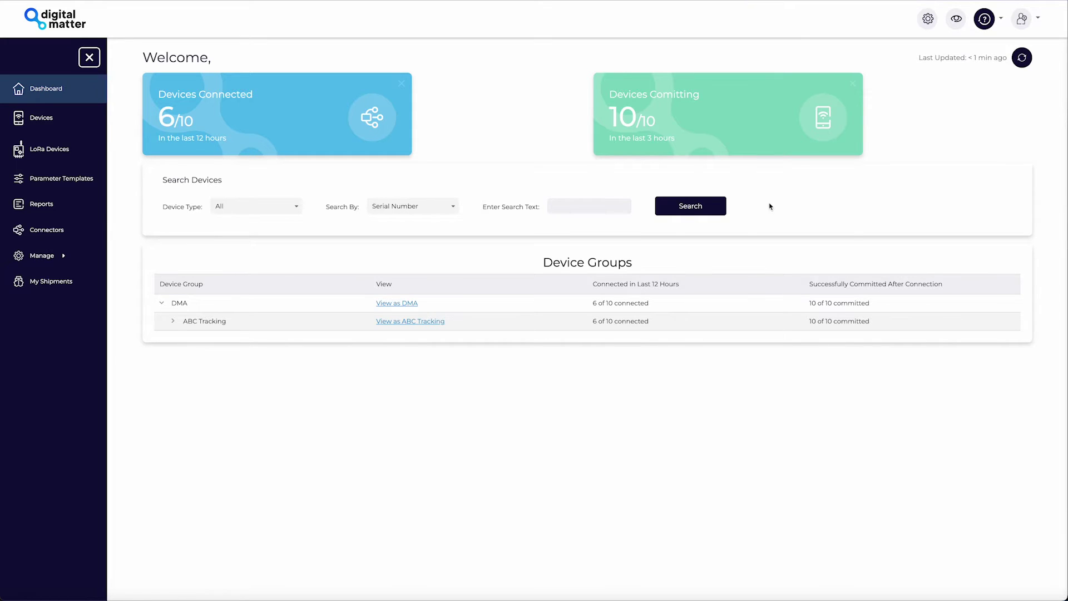
- Go to the Connectors page and start a new connector
left_click(61, 232)
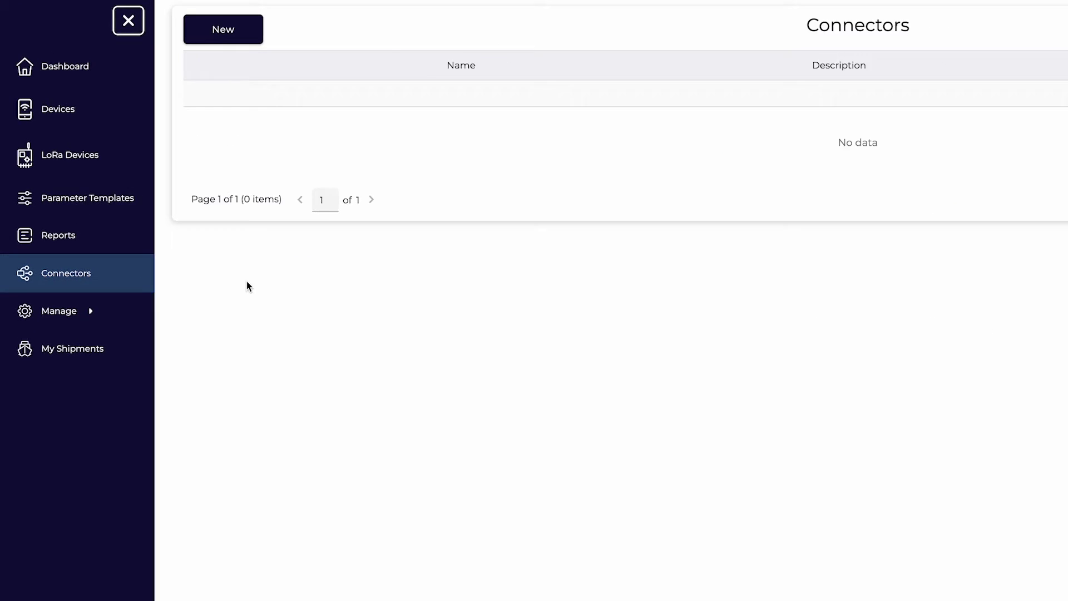
left_click(165, 62)
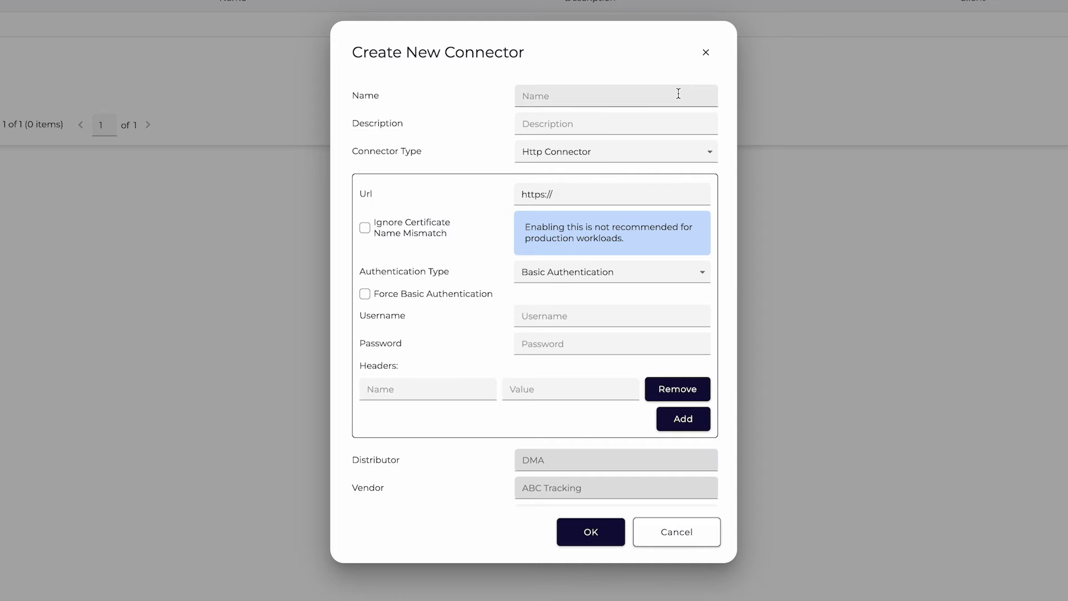
left_click(679, 93)
type("My Con")
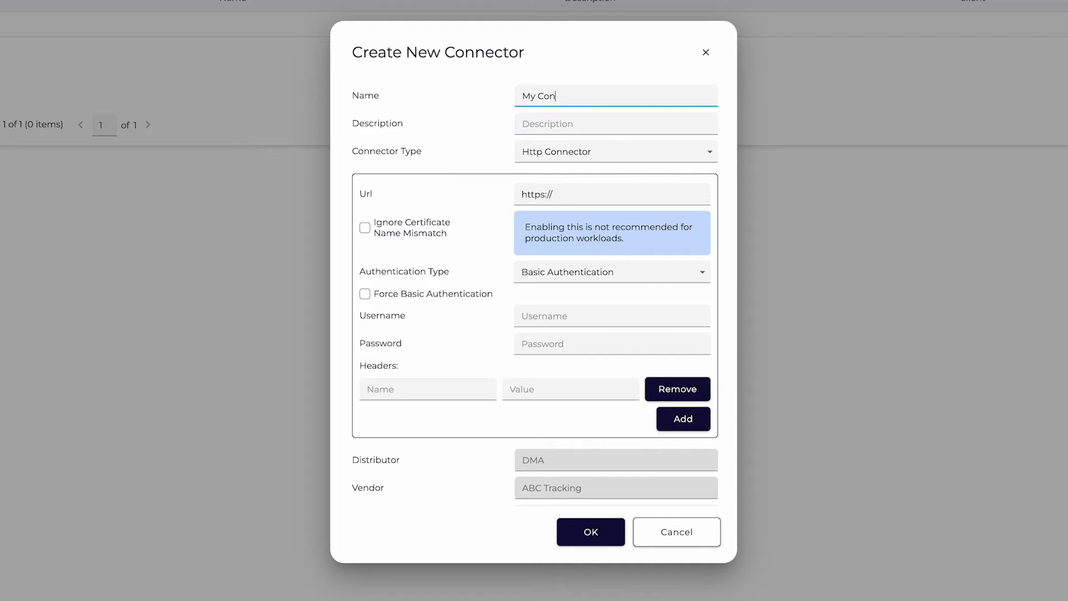
type("or")
key("Tab")
type("Sen")
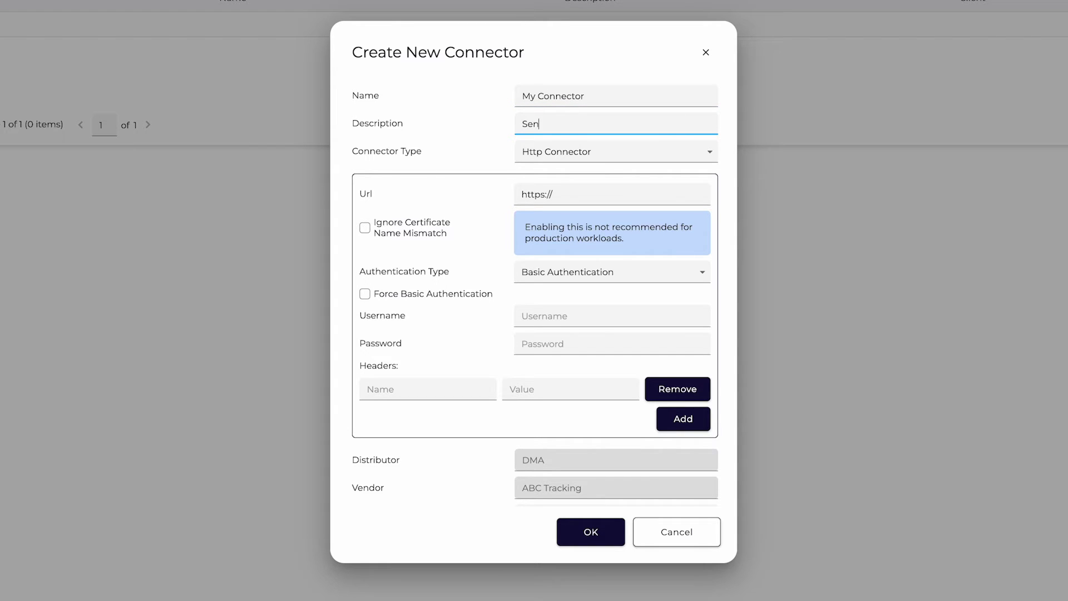
type("d data to my pla")
type("tform")
left_click(651, 191)
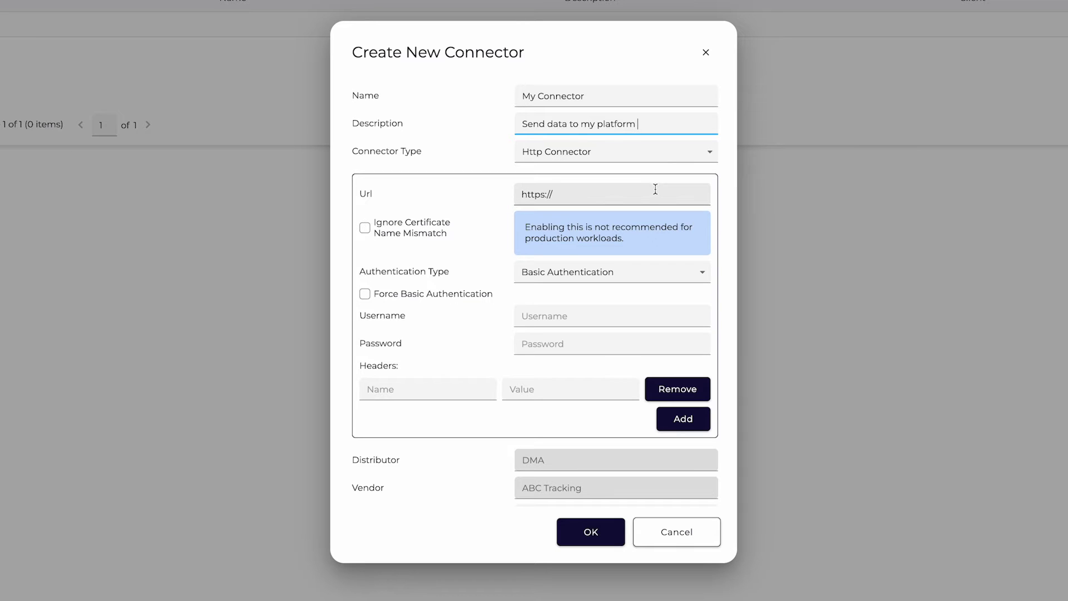
left_click(591, 531)
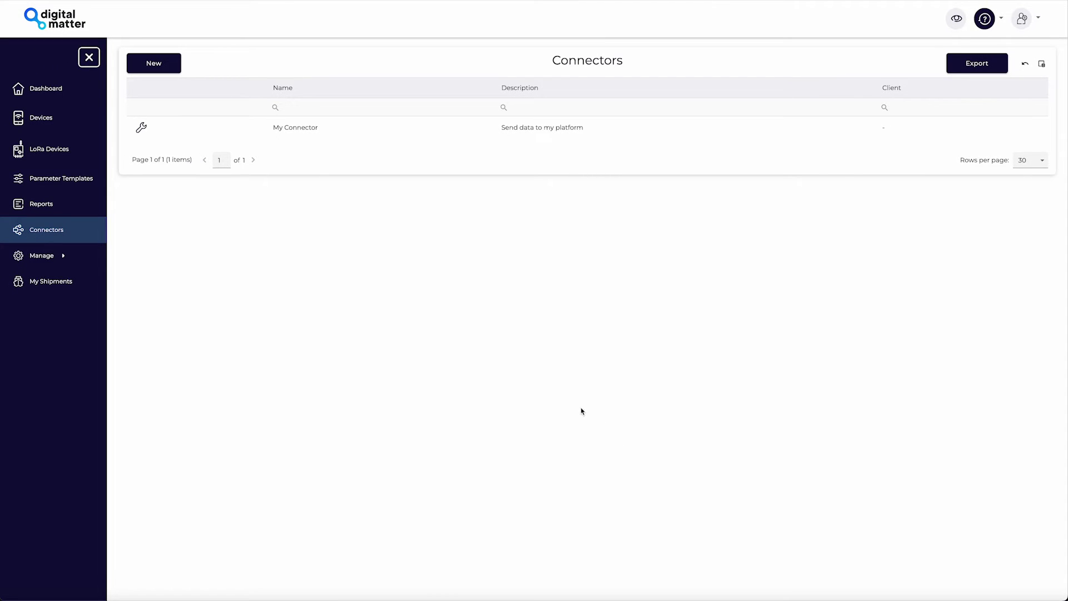
- Switch to the Devices page filtered to BarraEdge-4G devices
left_click(40, 118)
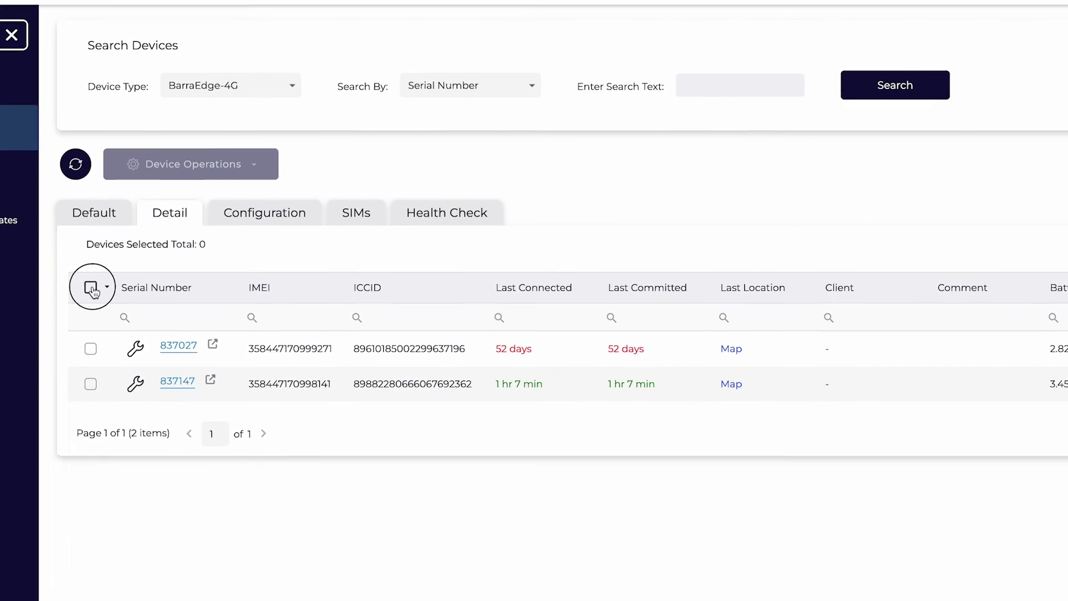
- Select both BarraEdge-4G devices and bring up their device operations
left_click(130, 240)
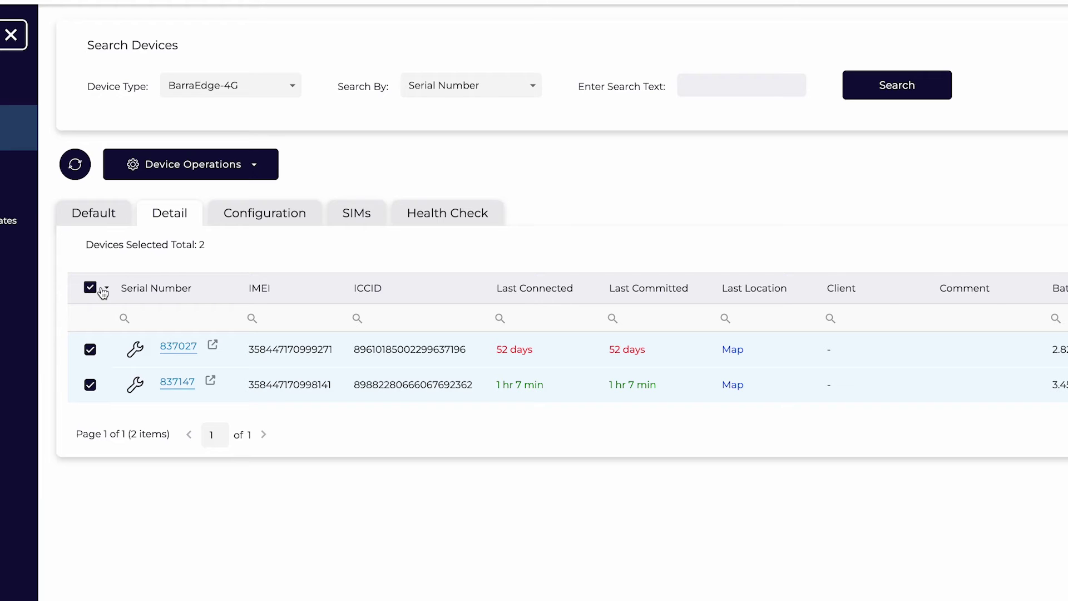
left_click(260, 171)
mouse_move(159, 275)
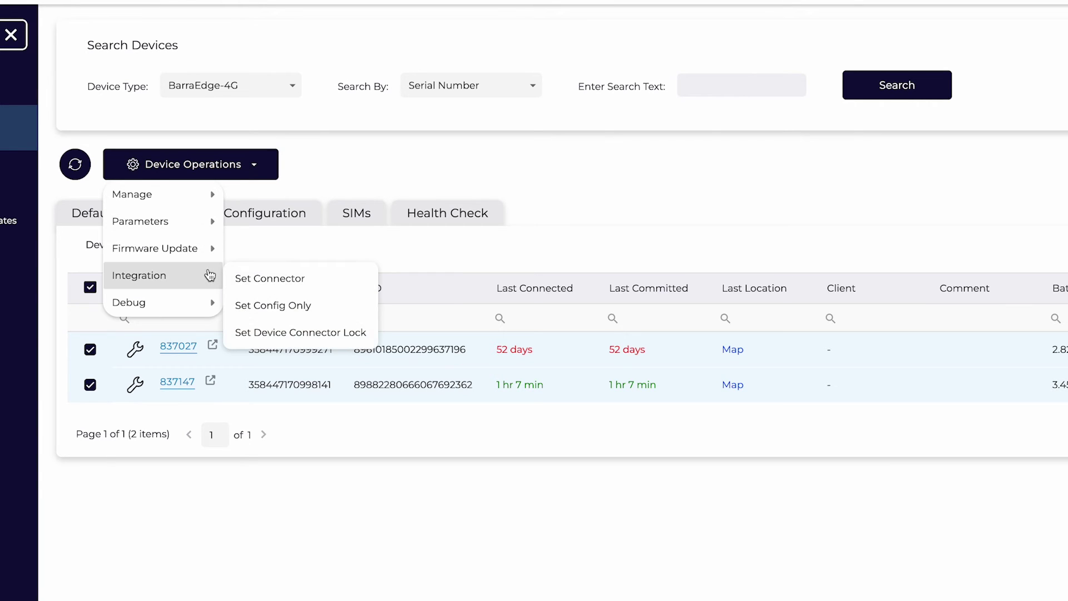
- Assign 'My Connector' to the two selected devices via Set Connector and submit
left_click(341, 279)
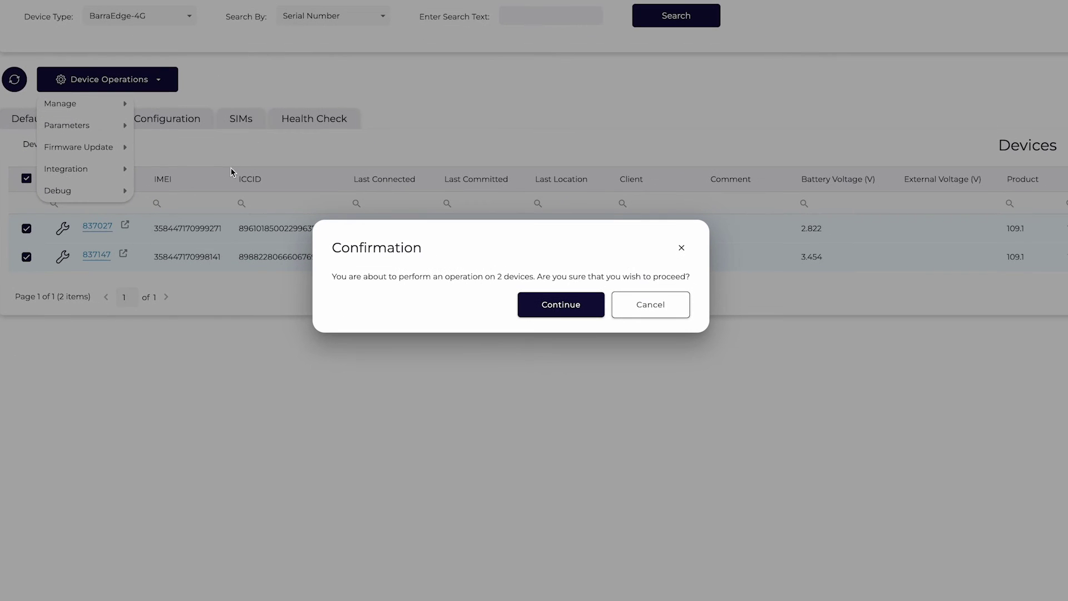
left_click(593, 303)
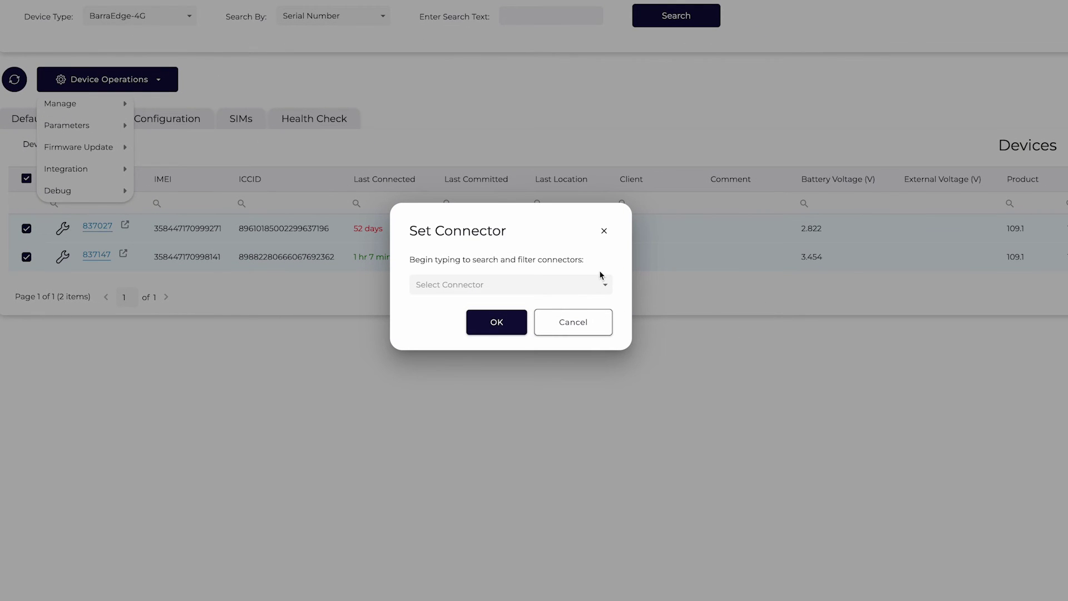
left_click(594, 284)
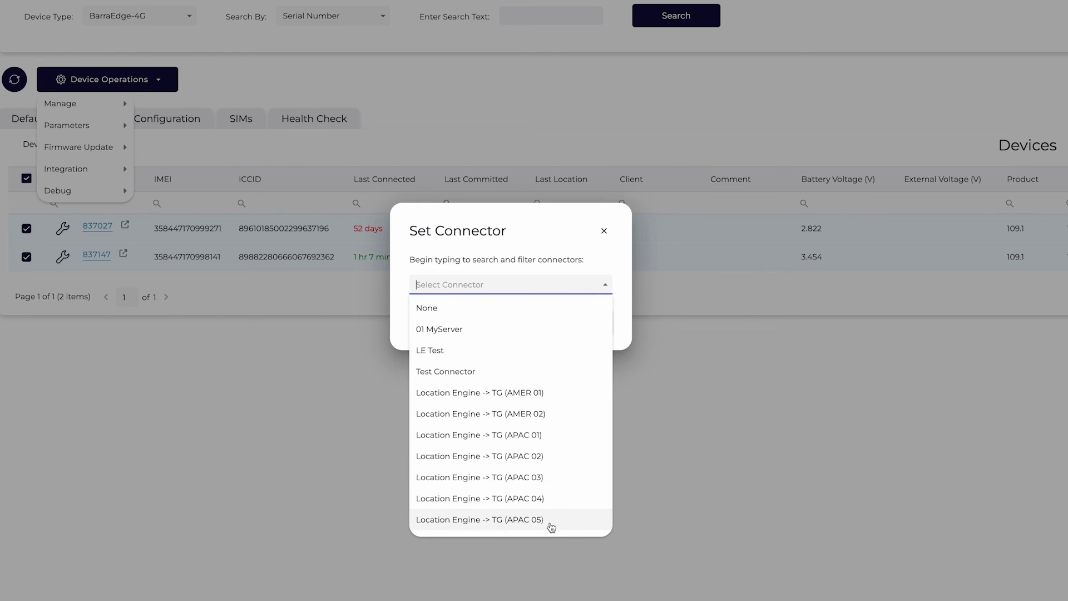
left_click(535, 289)
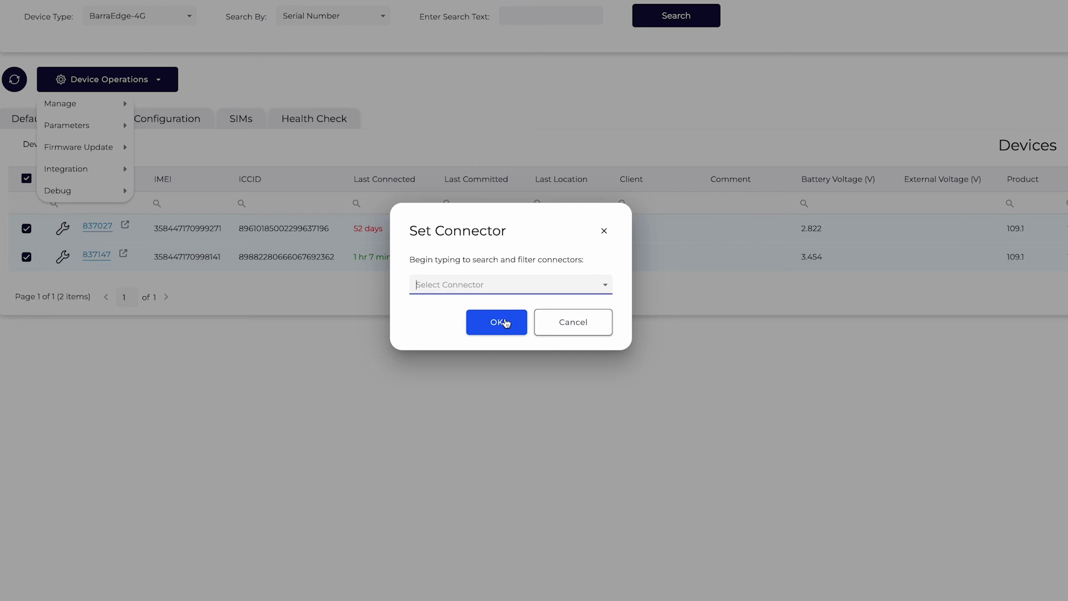
left_click(504, 324)
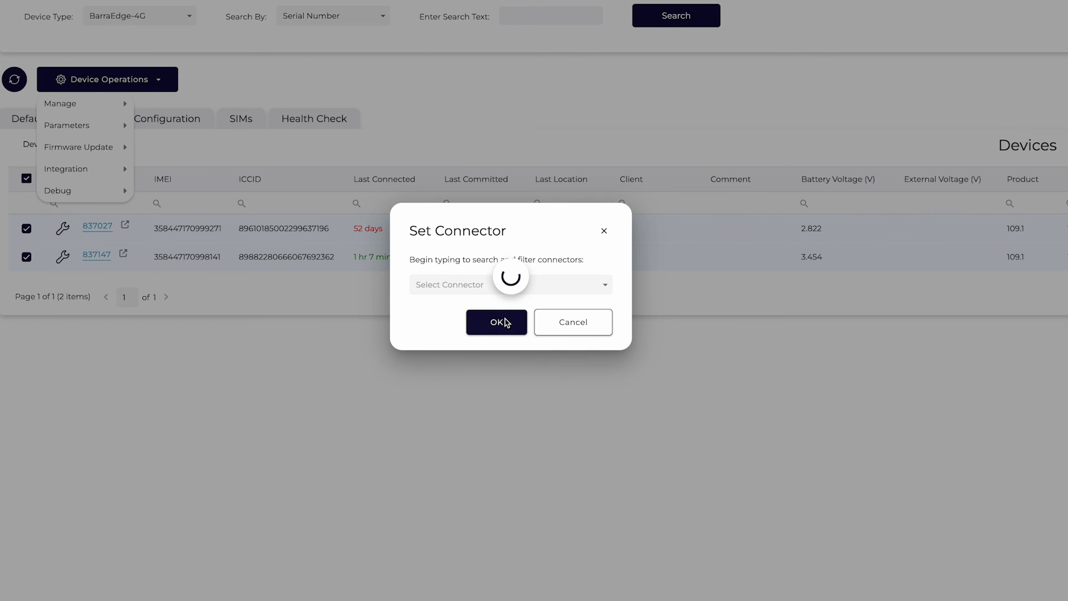